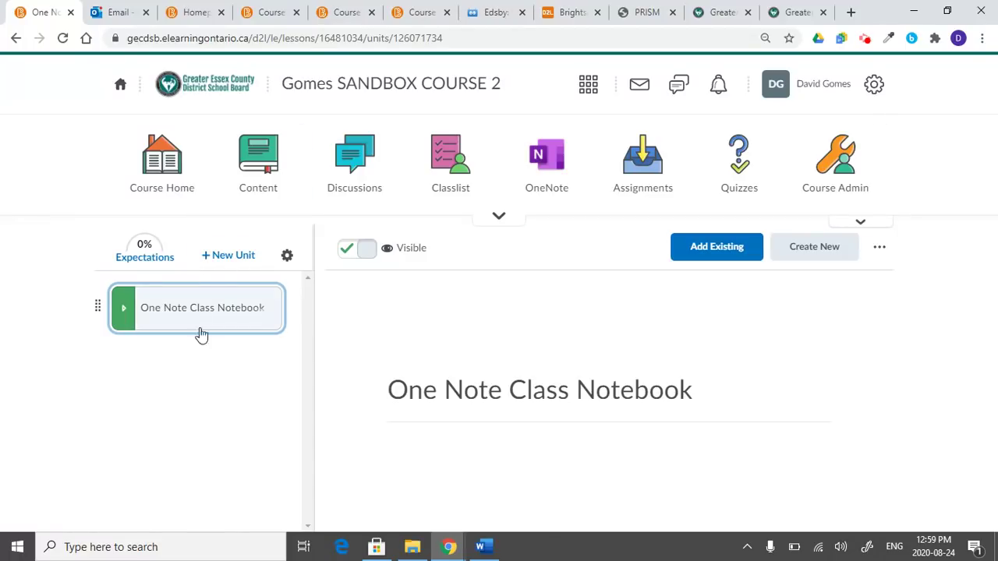
Step: Create a new course unit titled "Unit 1" and make it visible to students
{"action": "left_click", "coordinate": [234, 257]}
{"action": "left_click", "coordinate": [233, 258]}
{"action": "type", "text": "Unit 1"}
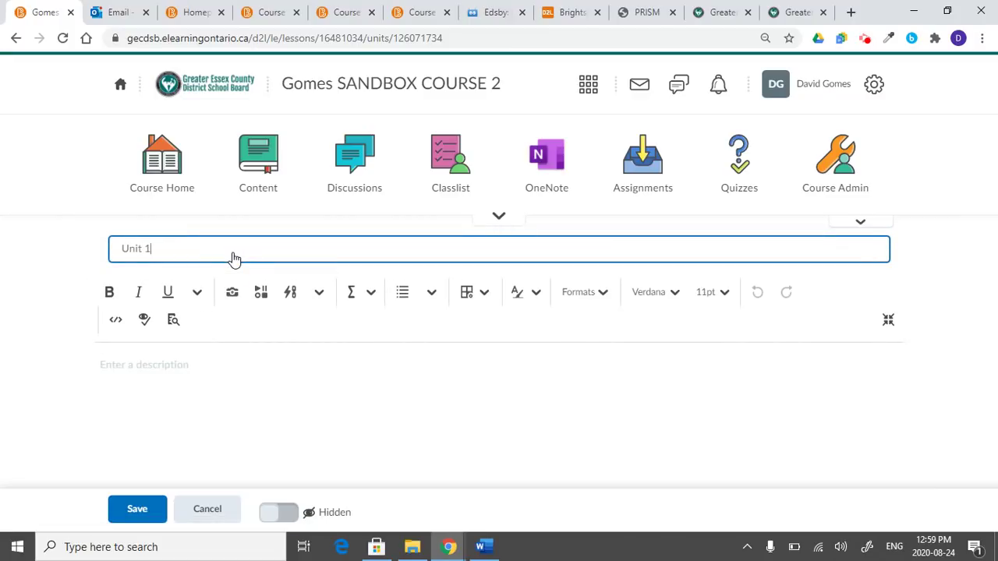
{"action": "left_click", "coordinate": [129, 509]}
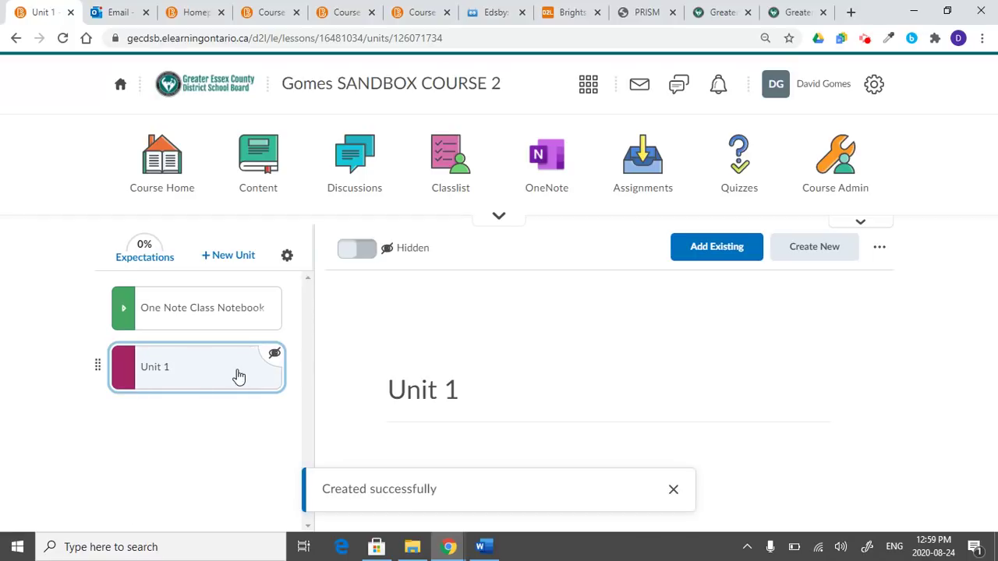
{"action": "left_click", "coordinate": [357, 249]}
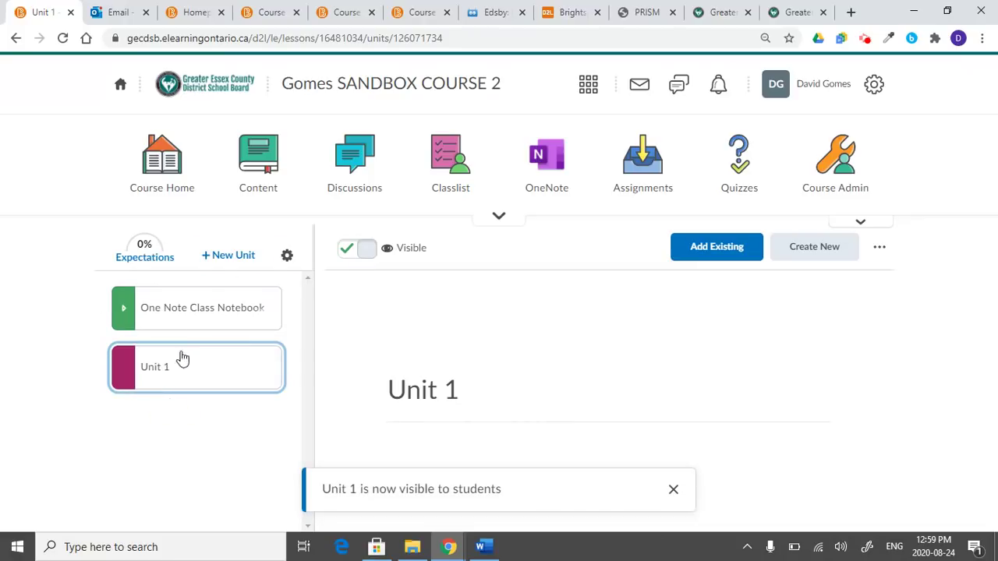
Step: Create a second course unit titled "Unit 2" and make it visible to students
{"action": "left_click", "coordinate": [230, 257]}
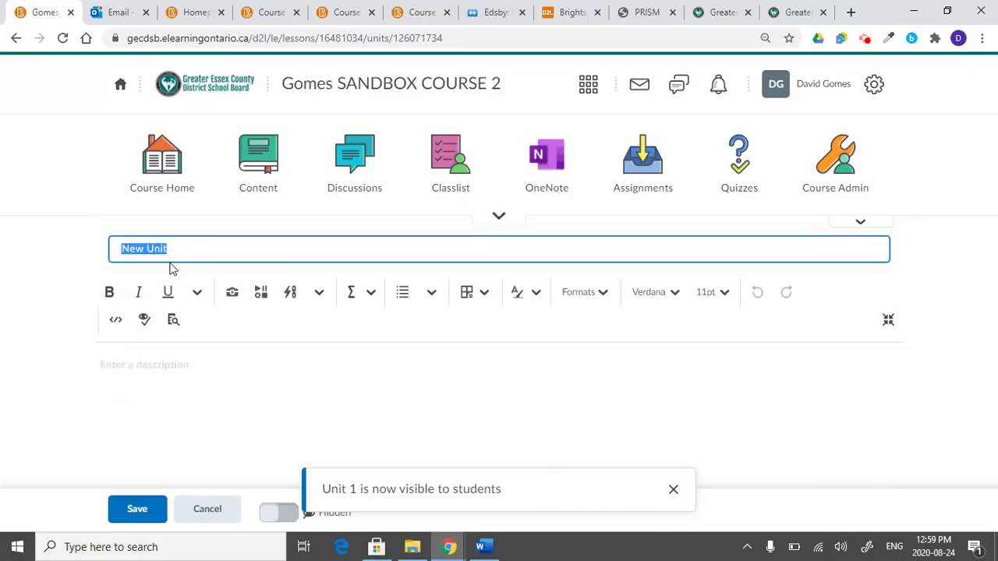
{"action": "type", "text": "Unit 2"}
{"action": "left_click", "coordinate": [136, 515]}
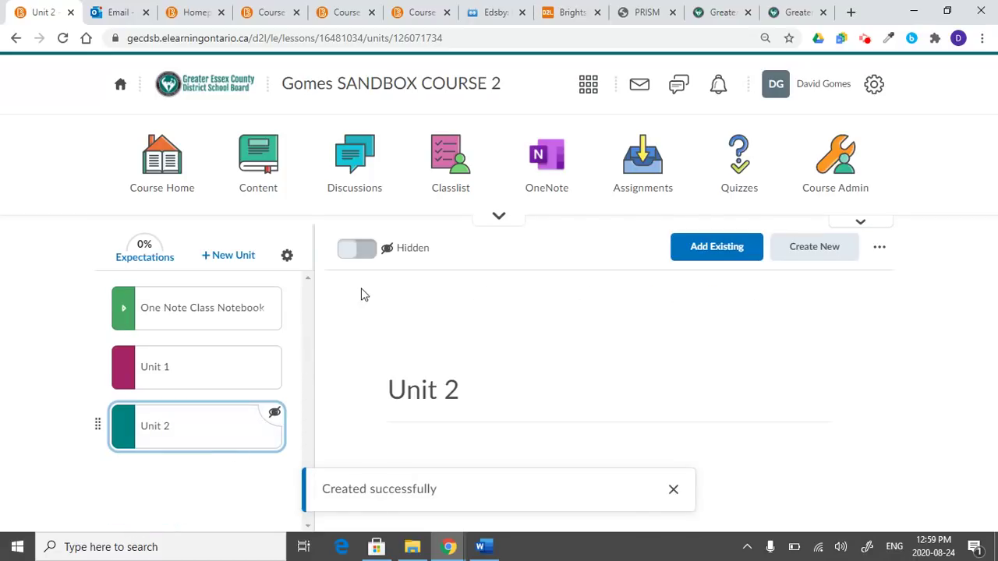
{"action": "left_click", "coordinate": [358, 250]}
{"action": "left_click", "coordinate": [193, 489]}
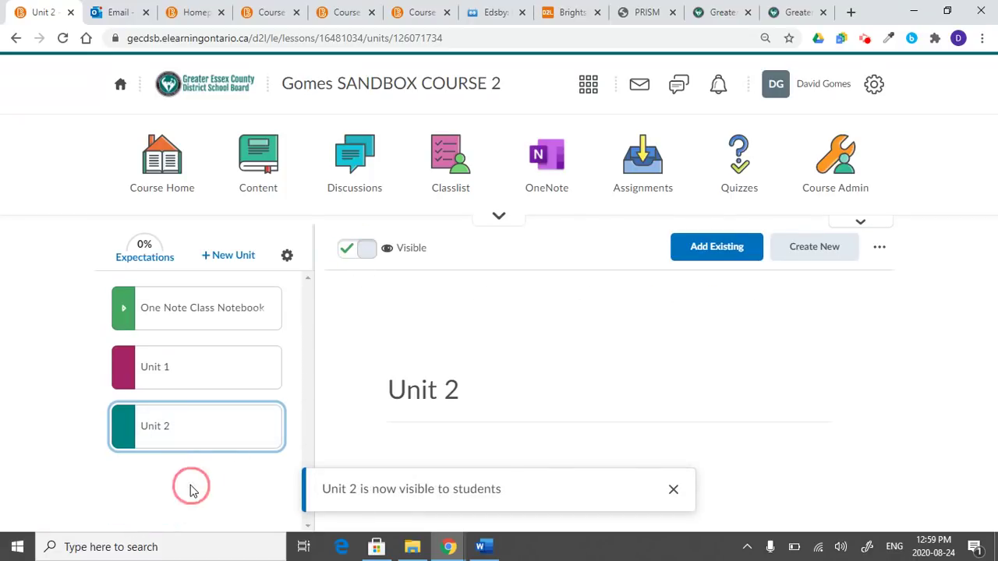
Step: Create a new lesson titled "Lesson 1" inside Unit 1
{"action": "left_click", "coordinate": [198, 383]}
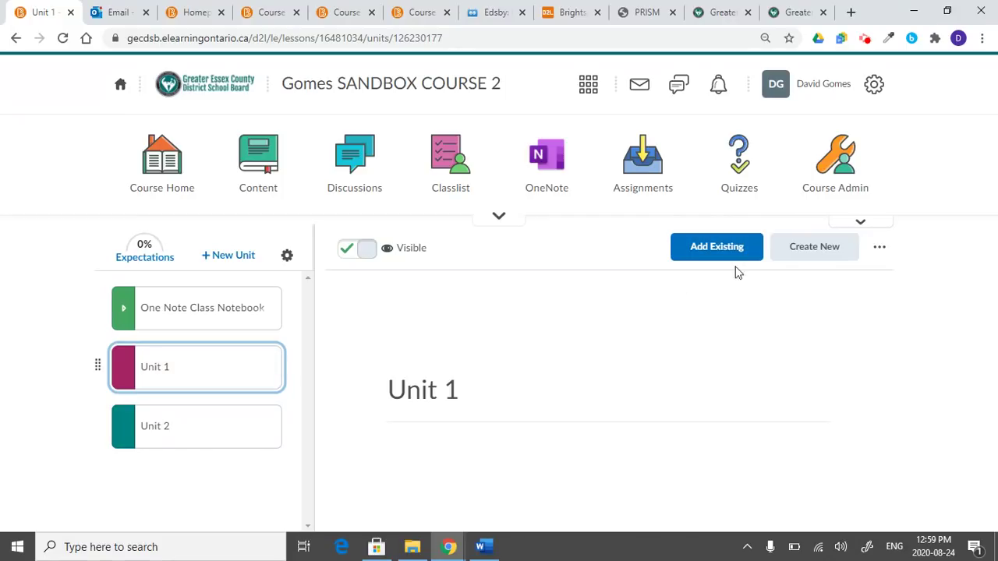
{"action": "left_click", "coordinate": [831, 255]}
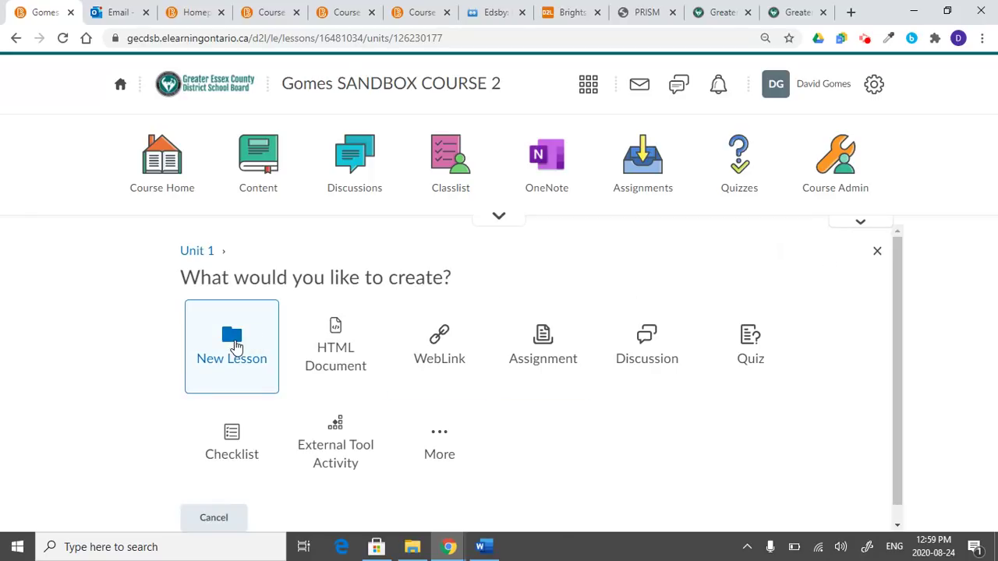
{"action": "left_click", "coordinate": [232, 343]}
{"action": "type", "text": "Lesson 1"}
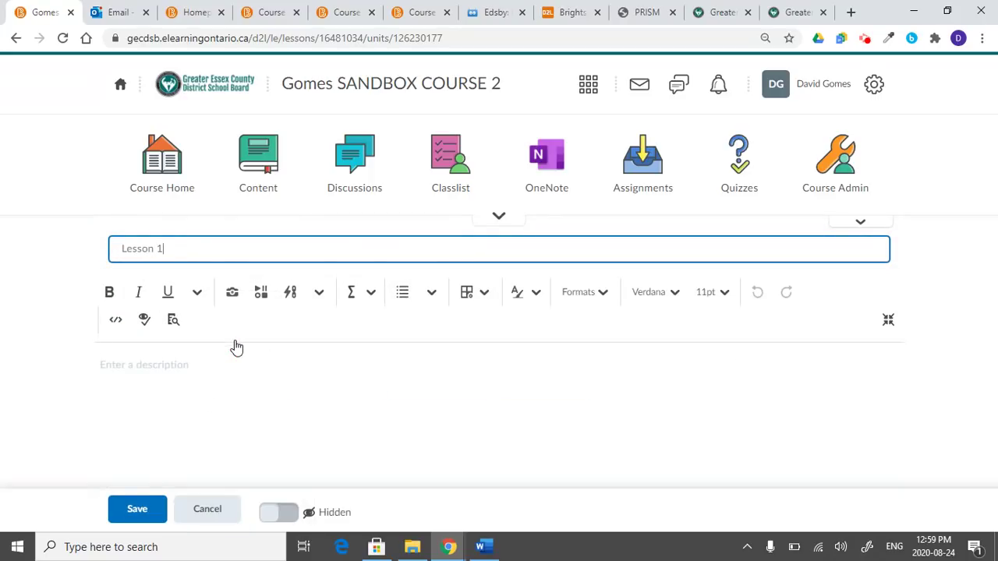
{"action": "left_click", "coordinate": [137, 507]}
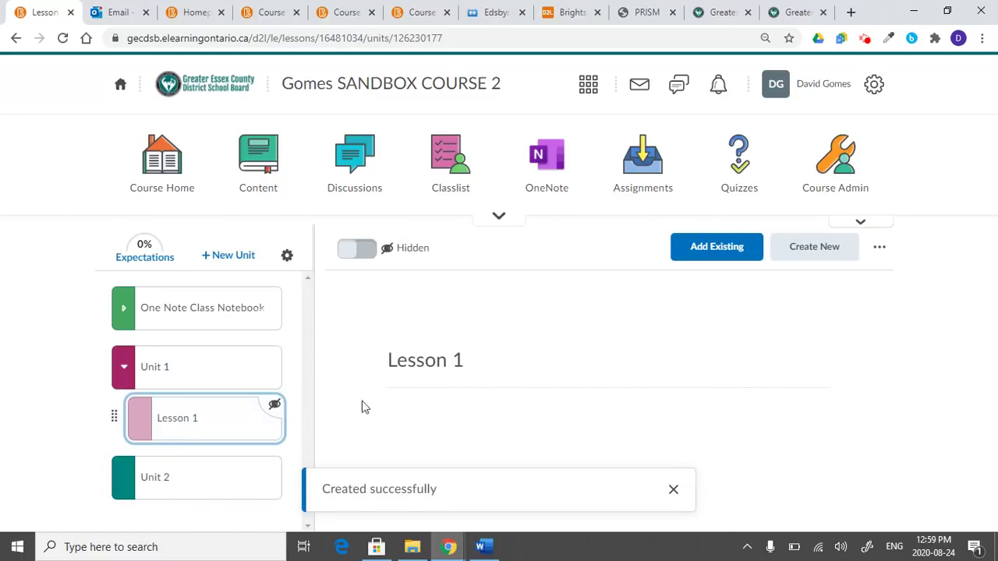
Step: Add another new lesson titled "Lesson 2" to Unit 1
{"action": "left_click", "coordinate": [222, 376]}
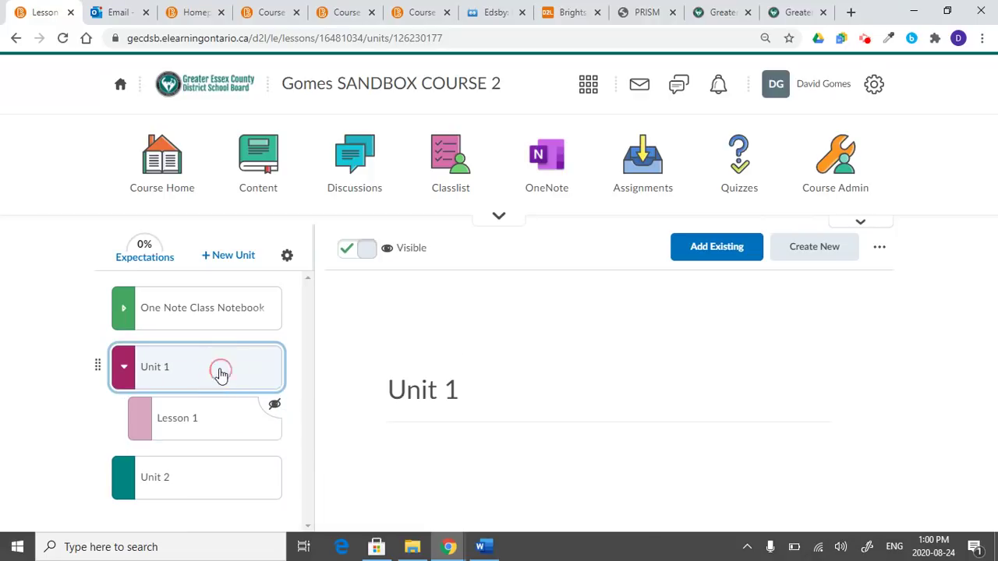
{"action": "left_click", "coordinate": [814, 258]}
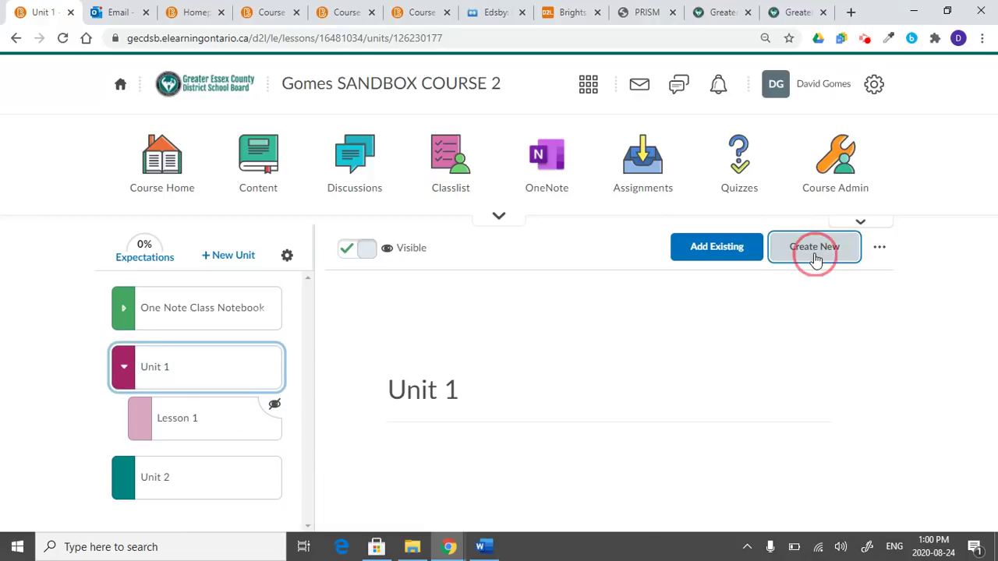
{"action": "left_click", "coordinate": [234, 345]}
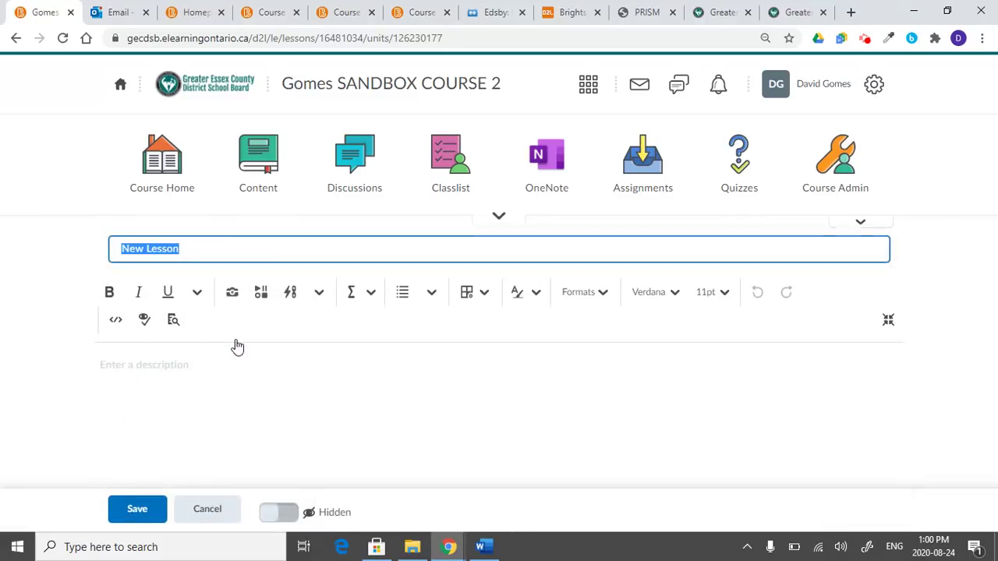
{"action": "type", "text": "Les"}
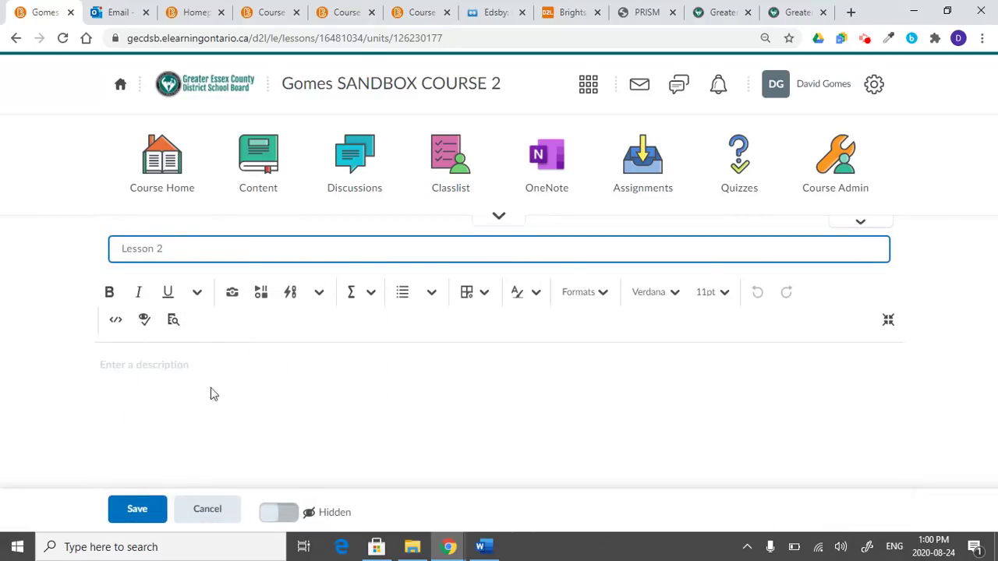
{"action": "left_click", "coordinate": [134, 509]}
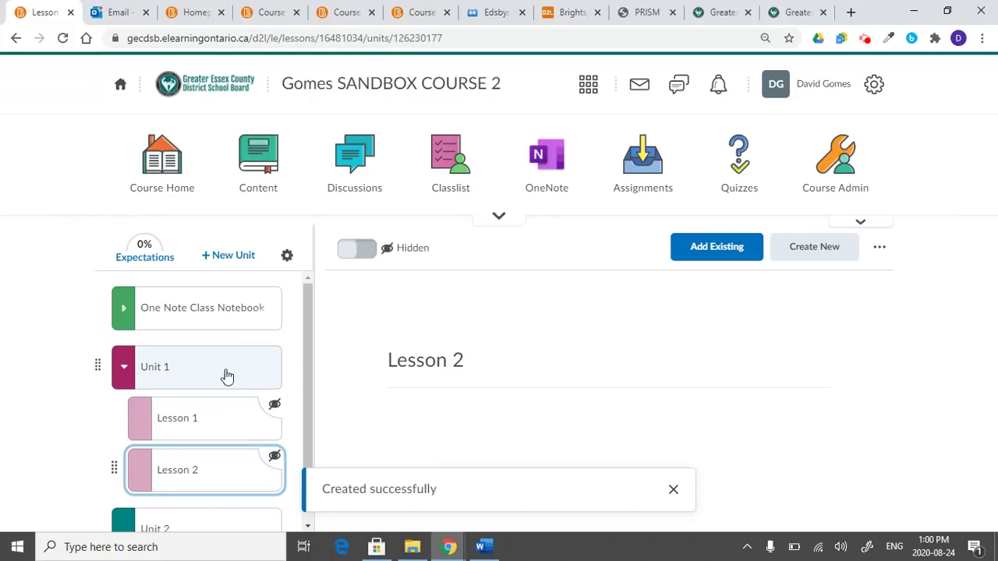
Step: Create a new folder titled "Folder 1" inside Lesson 1 of Unit 1
{"action": "left_click", "coordinate": [181, 373]}
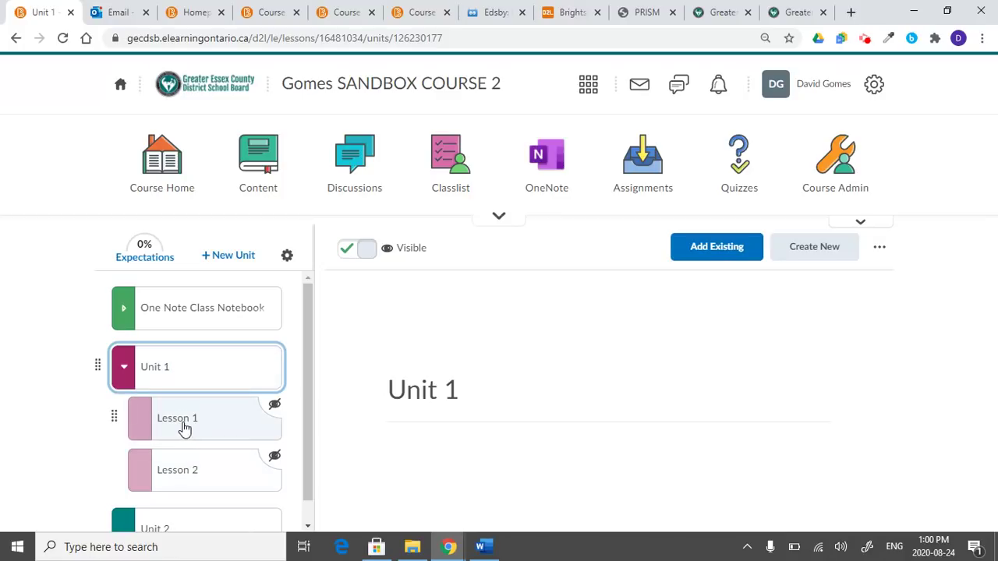
{"action": "left_click", "coordinate": [216, 427]}
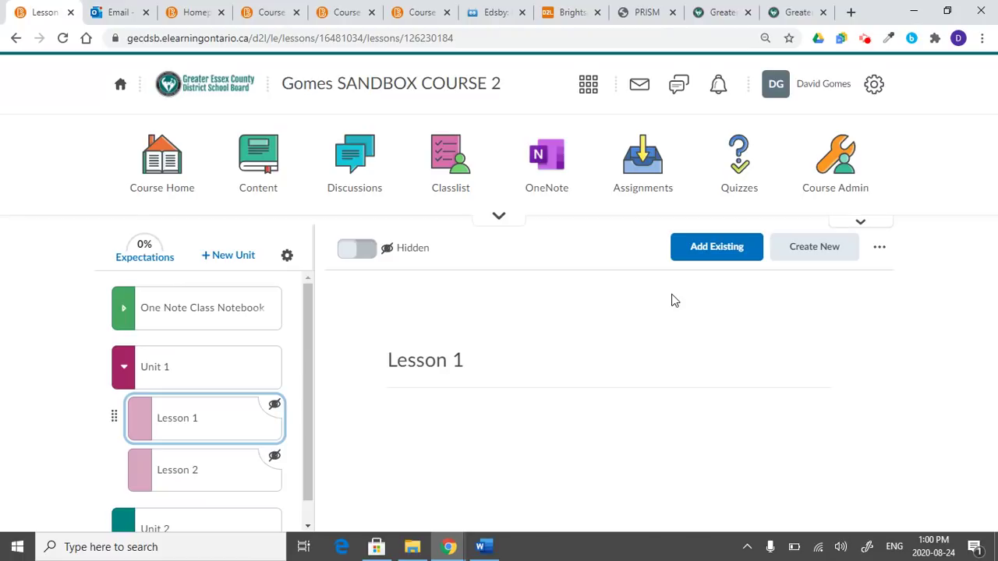
{"action": "left_click", "coordinate": [825, 249]}
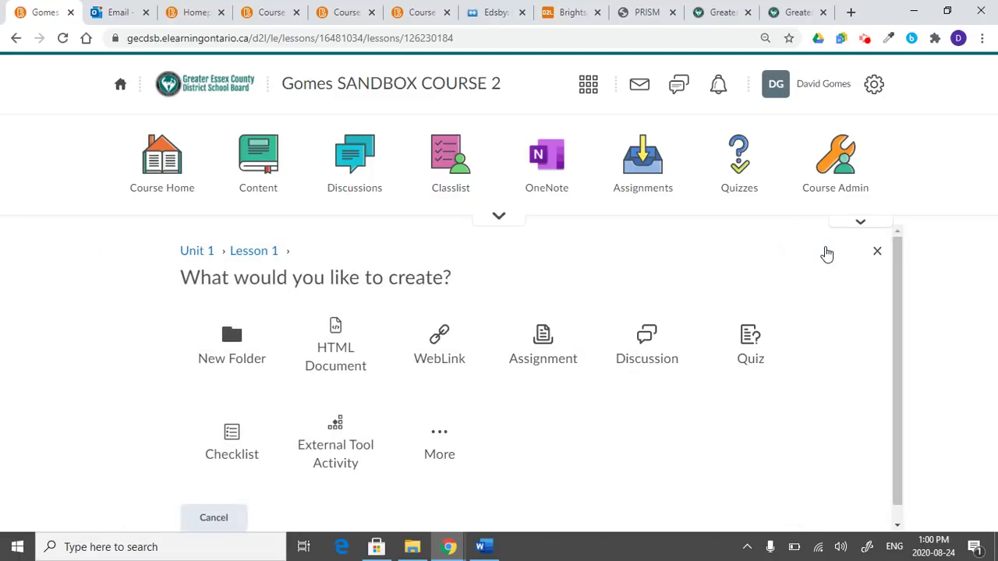
{"action": "left_click", "coordinate": [212, 332]}
{"action": "type", "text": "Folder 1"}
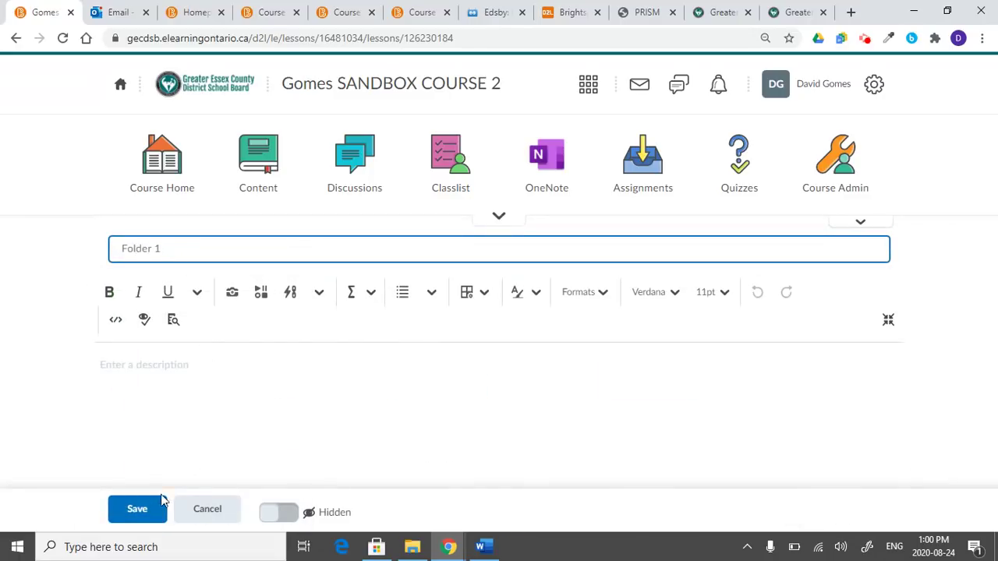
{"action": "left_click", "coordinate": [142, 509]}
Step: Make Folder 1, Lesson 1 and Lesson 2 visible to students
{"action": "scroll", "coordinate": [223, 435], "scroll_direction": "down", "scroll_amount": 1}
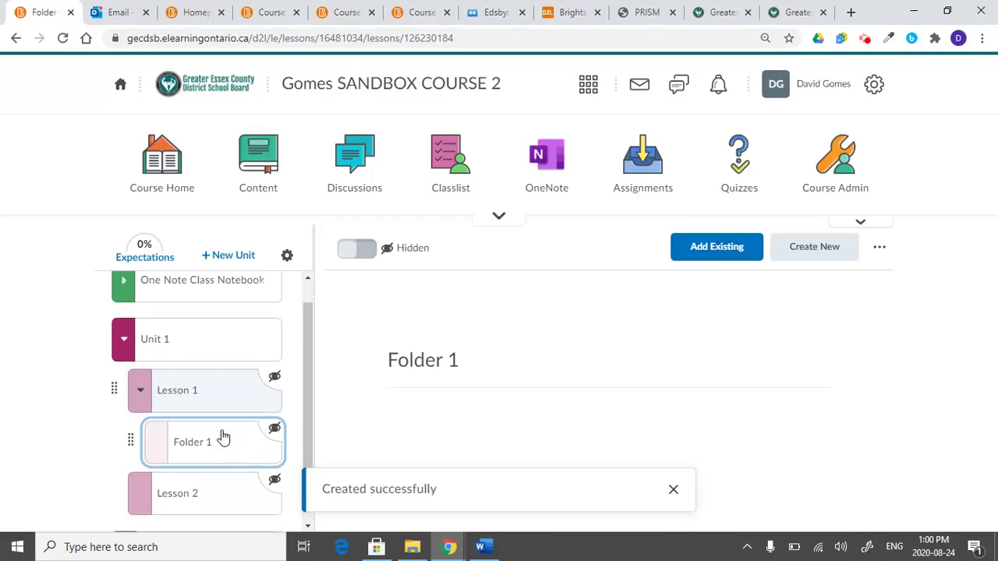
{"action": "left_click", "coordinate": [366, 247]}
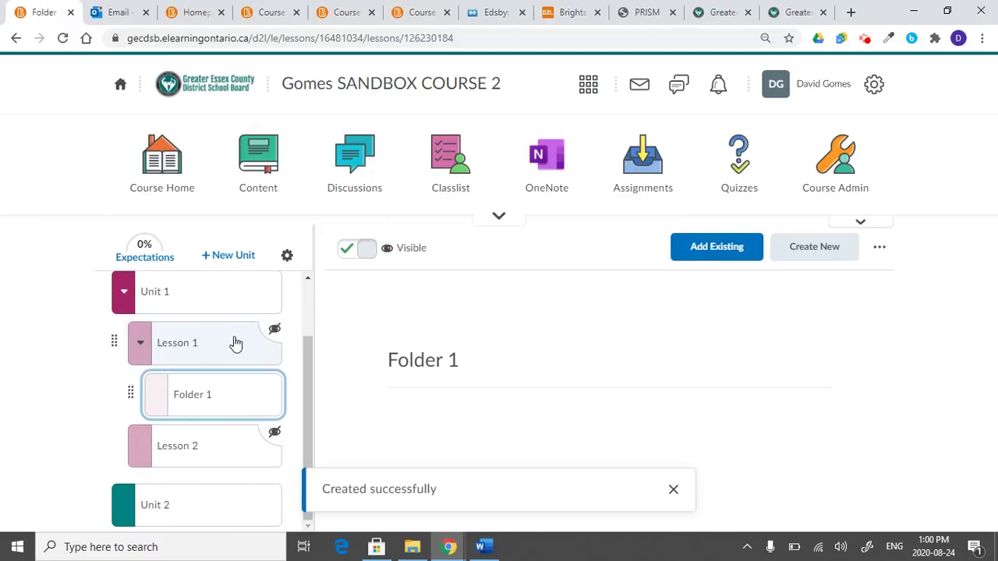
{"action": "left_click", "coordinate": [245, 341]}
{"action": "left_click", "coordinate": [361, 262]}
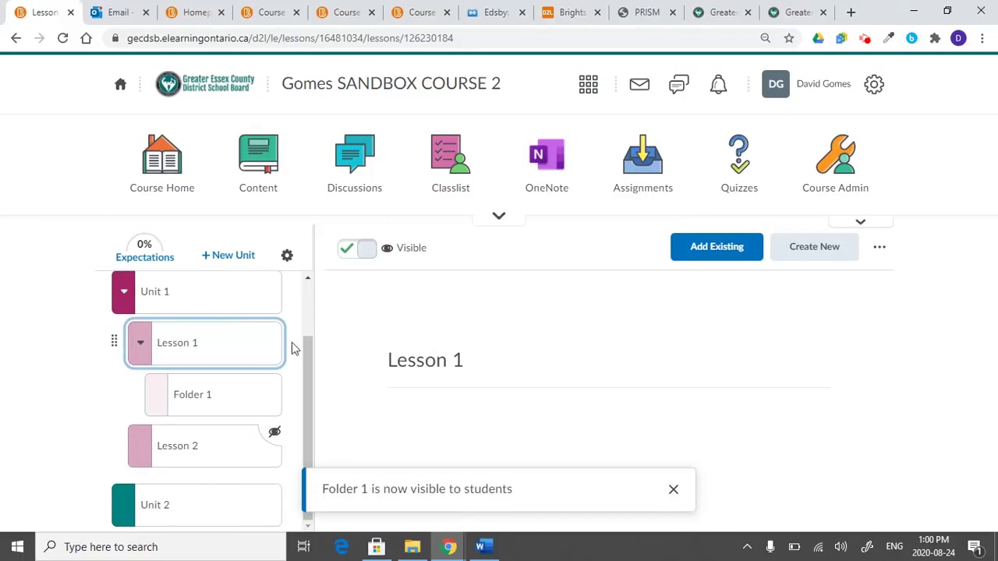
{"action": "left_click", "coordinate": [198, 446]}
{"action": "left_click", "coordinate": [366, 250]}
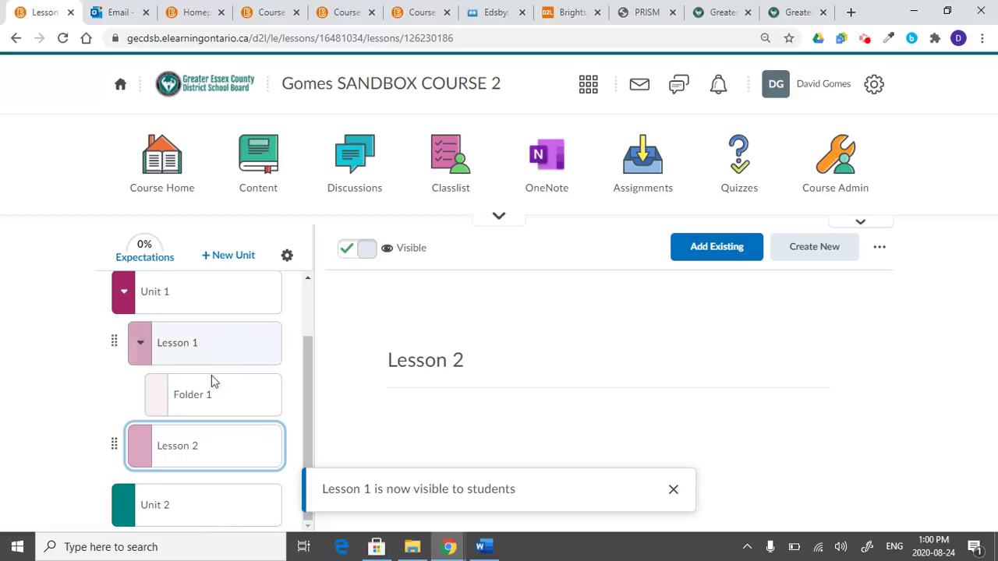
Step: Collapse and re-expand Unit 1 and Lesson 1 to review how their contents are nested
{"action": "left_click", "coordinate": [127, 296]}
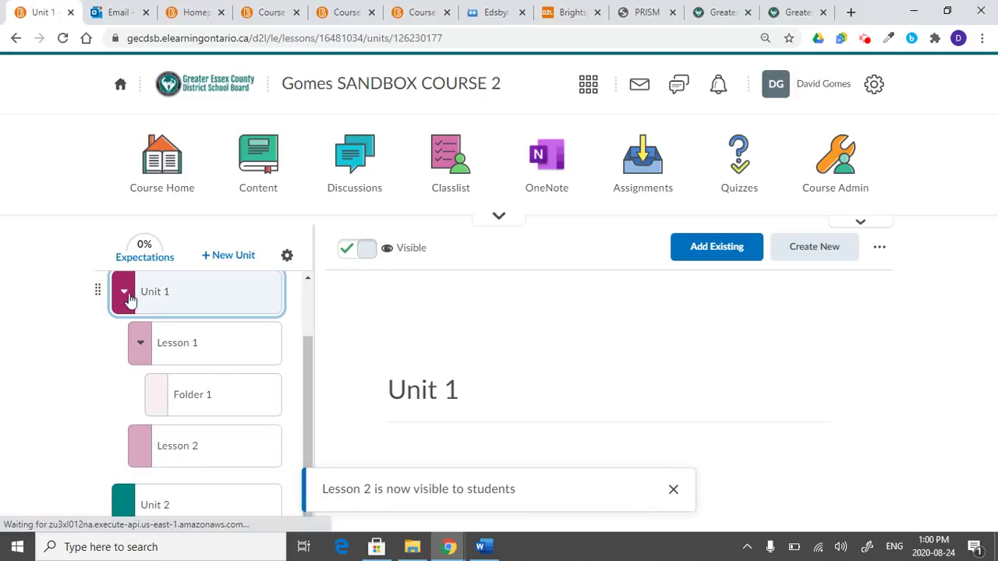
{"action": "left_click", "coordinate": [133, 309]}
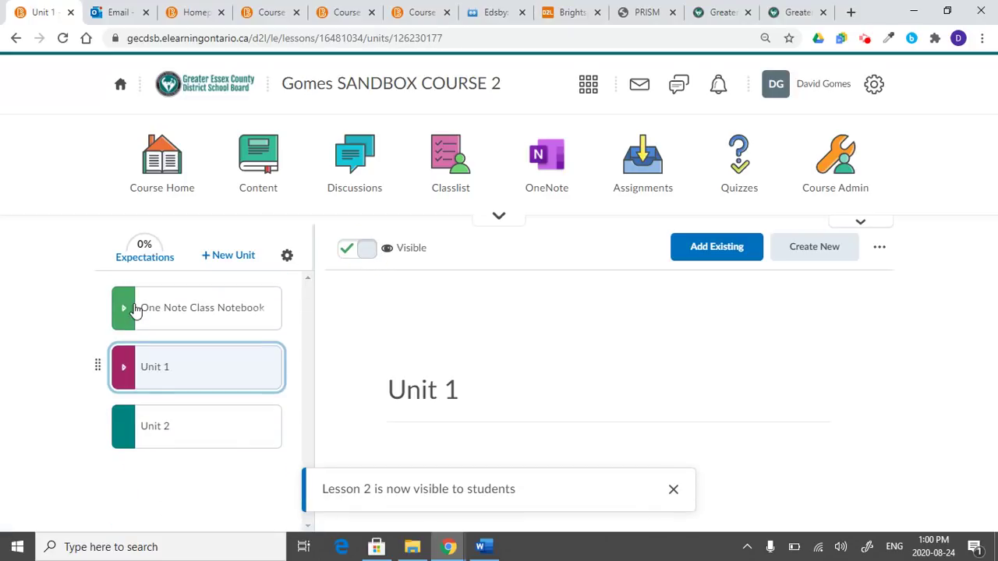
{"action": "left_click", "coordinate": [122, 374]}
{"action": "left_click", "coordinate": [145, 413]}
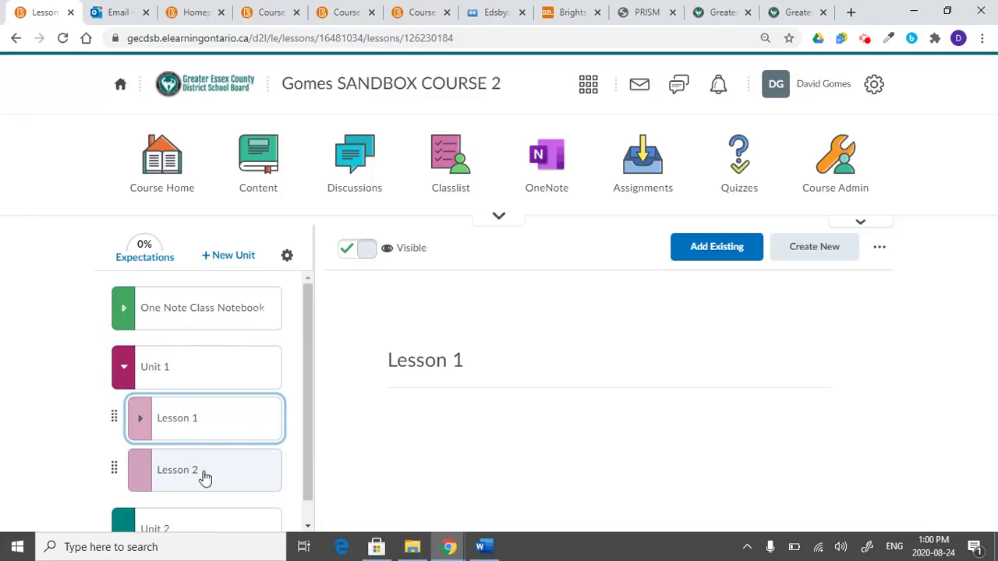
{"action": "left_click", "coordinate": [163, 422]}
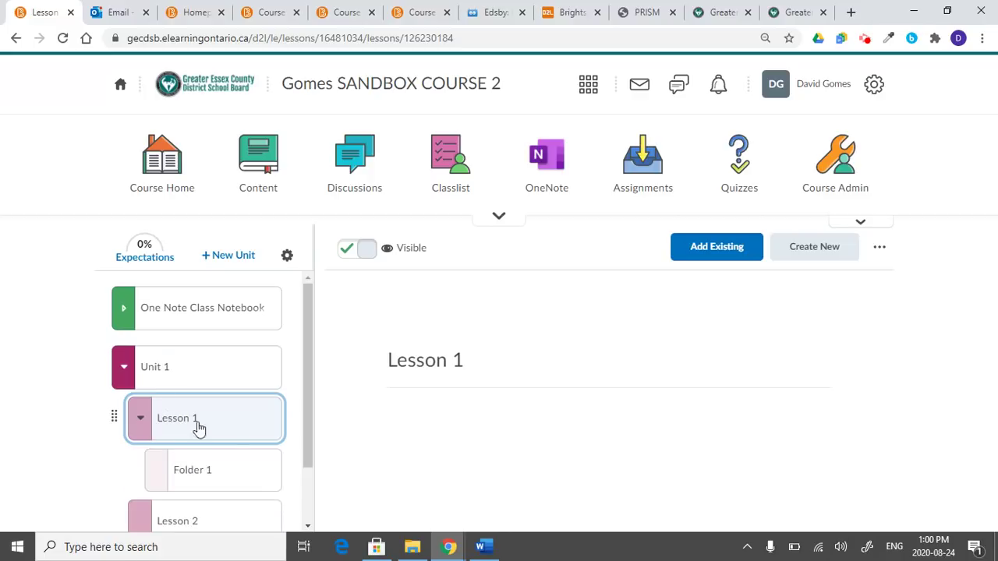
Step: Upload the PDF file "Brightspace Gradebook Guide" from the Downloads folder into Lesson 1 as existing content
{"action": "scroll", "coordinate": [234, 441], "scroll_direction": "down", "scroll_amount": 1}
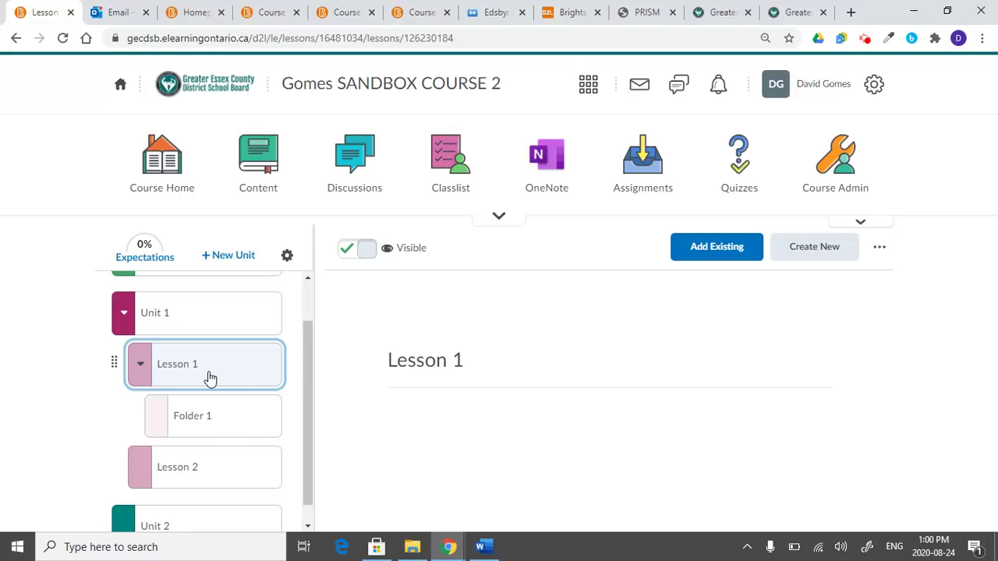
{"action": "left_click", "coordinate": [705, 257]}
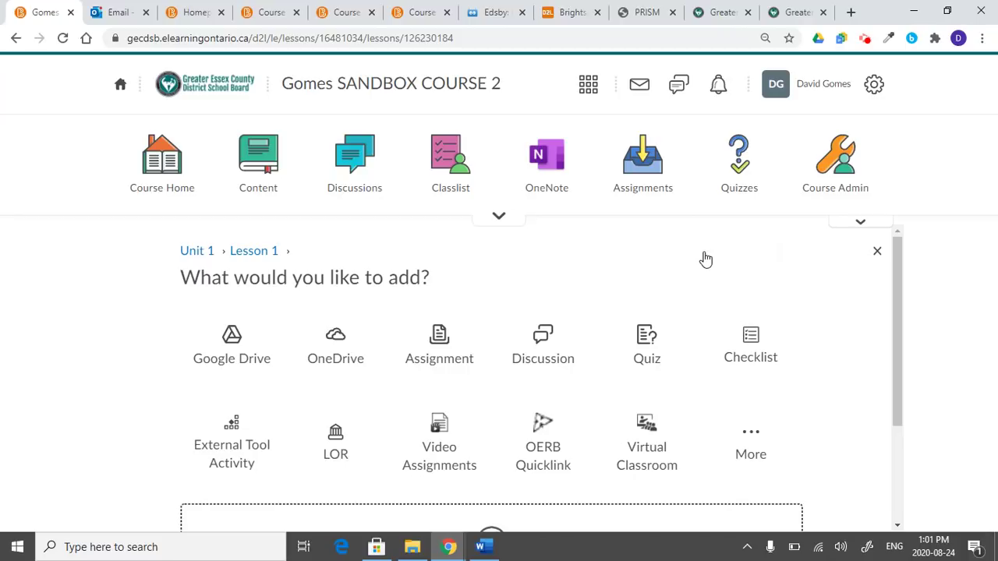
{"action": "scroll", "coordinate": [538, 429], "scroll_direction": "down", "scroll_amount": 2}
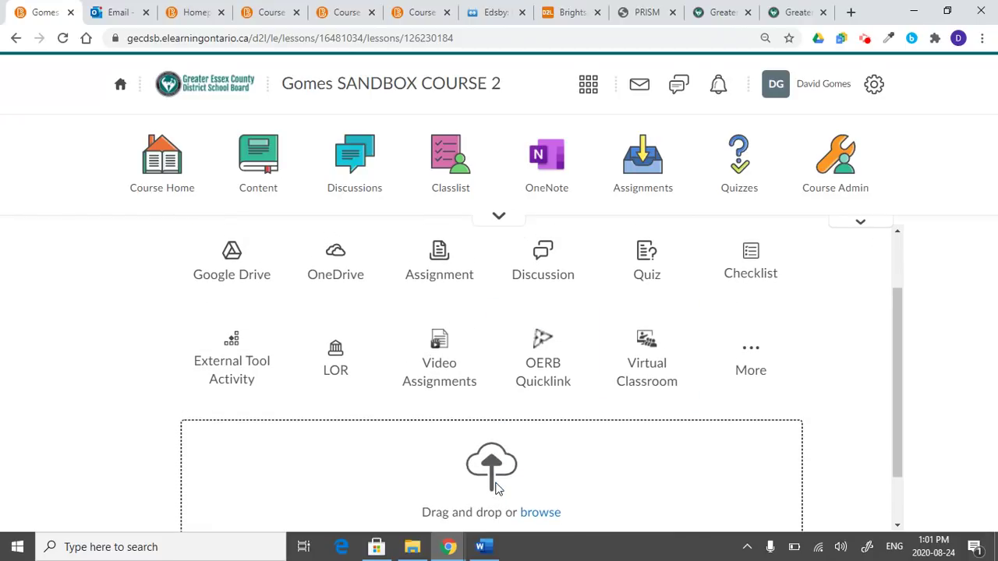
{"action": "scroll", "coordinate": [498, 477], "scroll_direction": "down", "scroll_amount": 1}
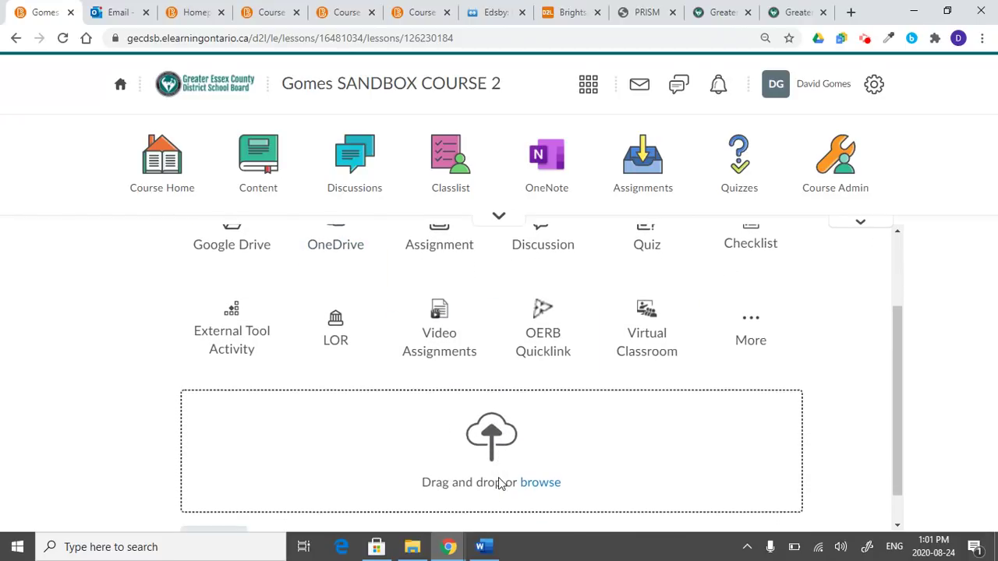
{"action": "left_click", "coordinate": [542, 480]}
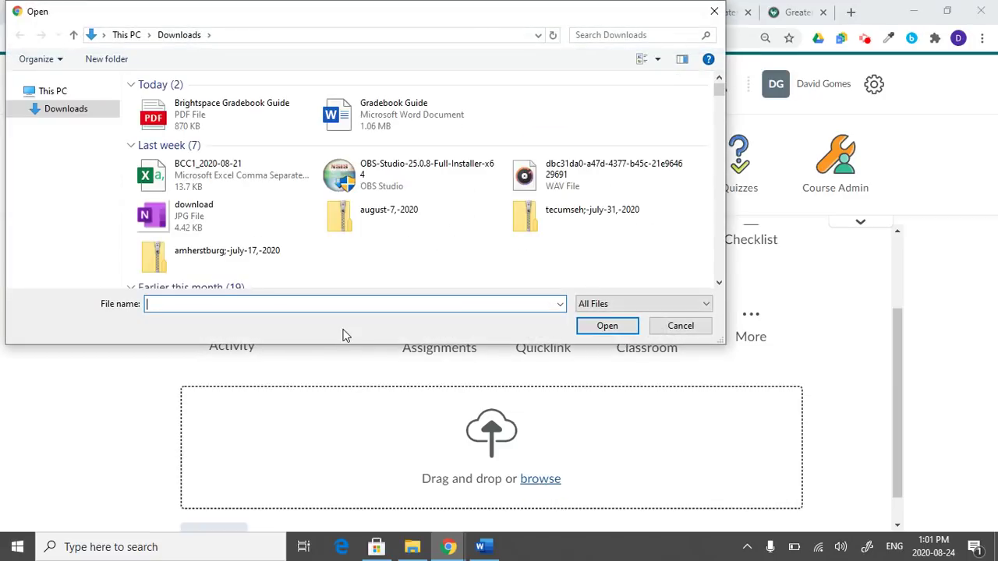
{"action": "double_click", "coordinate": [206, 115]}
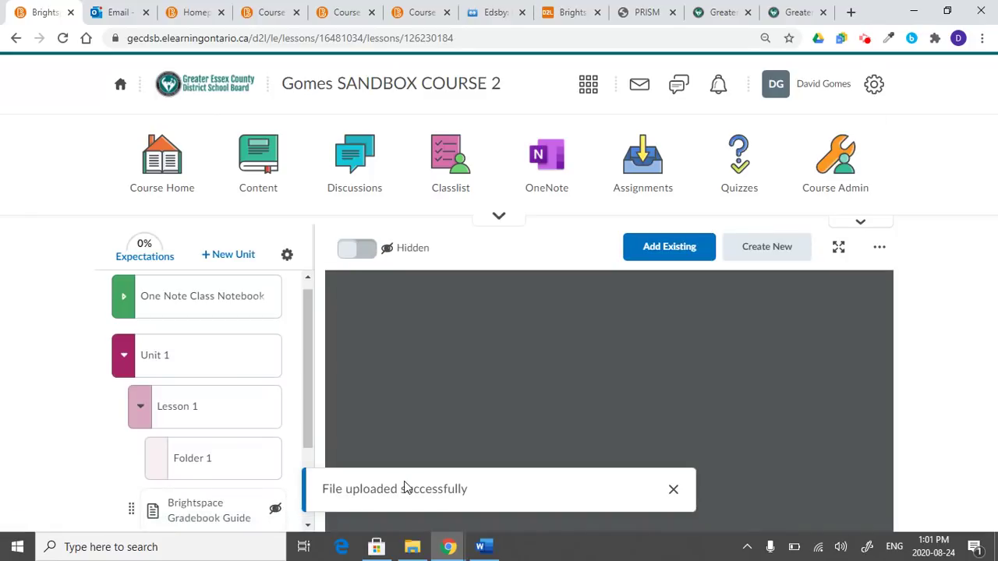
Step: Make the uploaded Brightspace Gradebook Guide visible to students and collapse Lesson 1 in the course outline
{"action": "left_click", "coordinate": [370, 258]}
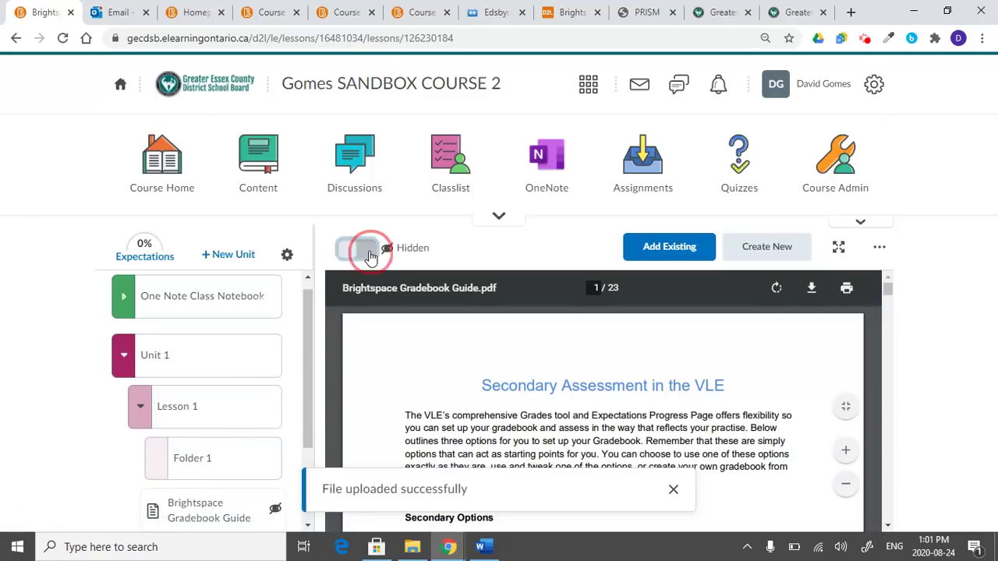
{"action": "left_click", "coordinate": [140, 414]}
{"action": "left_click", "coordinate": [141, 414]}
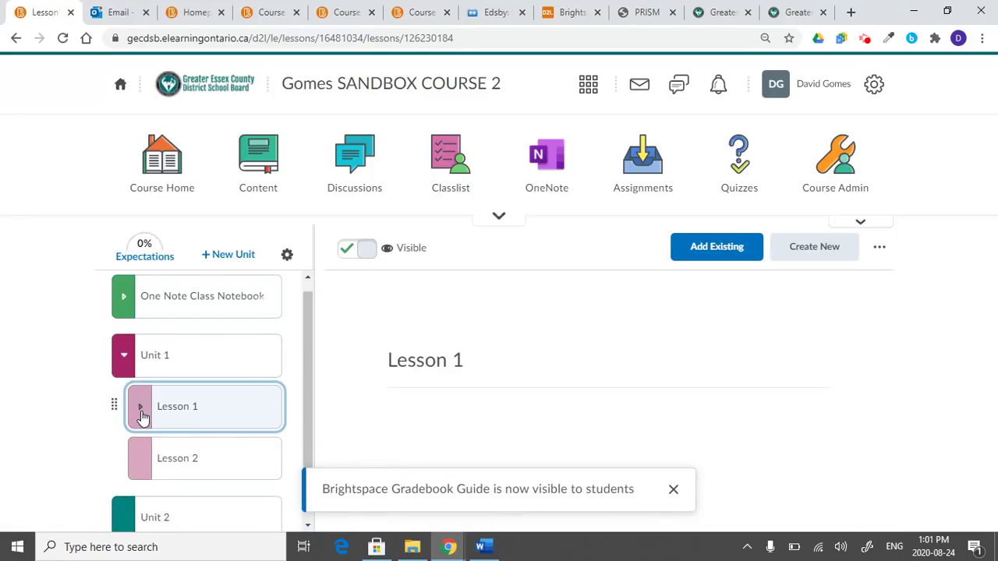
Step: Open the Brightspace Gradebook Guide inside Lesson 1 and look through the start of the PDF
{"action": "left_click", "coordinate": [141, 414]}
{"action": "scroll", "coordinate": [182, 413], "scroll_direction": "down", "scroll_amount": 1}
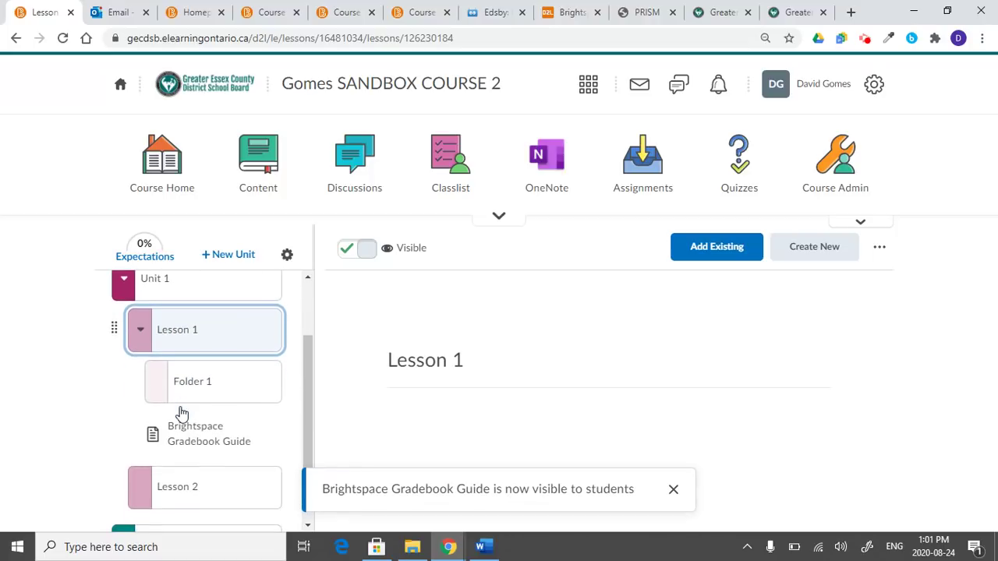
{"action": "left_click", "coordinate": [177, 441]}
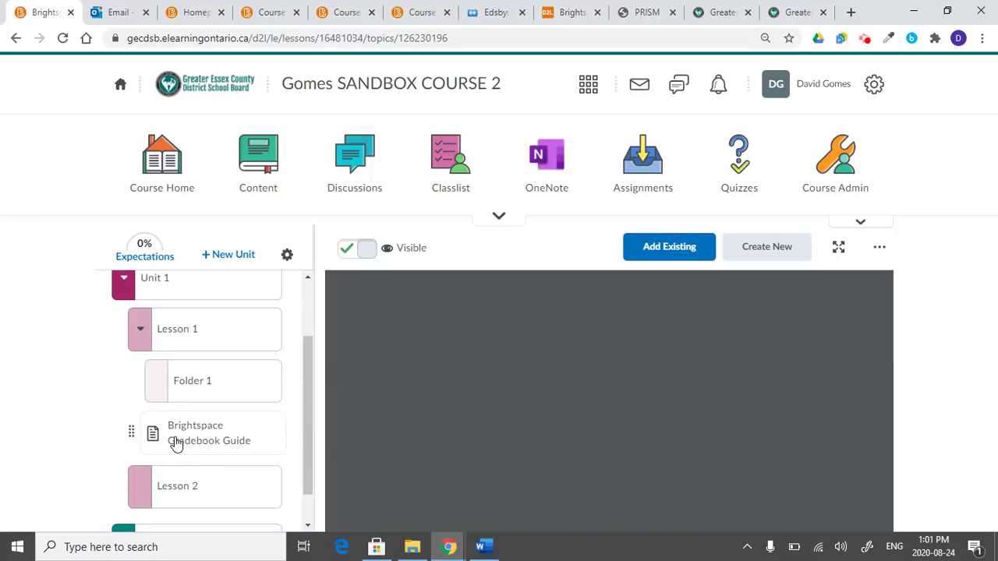
{"action": "scroll", "coordinate": [602, 425], "scroll_direction": "down", "scroll_amount": 8}
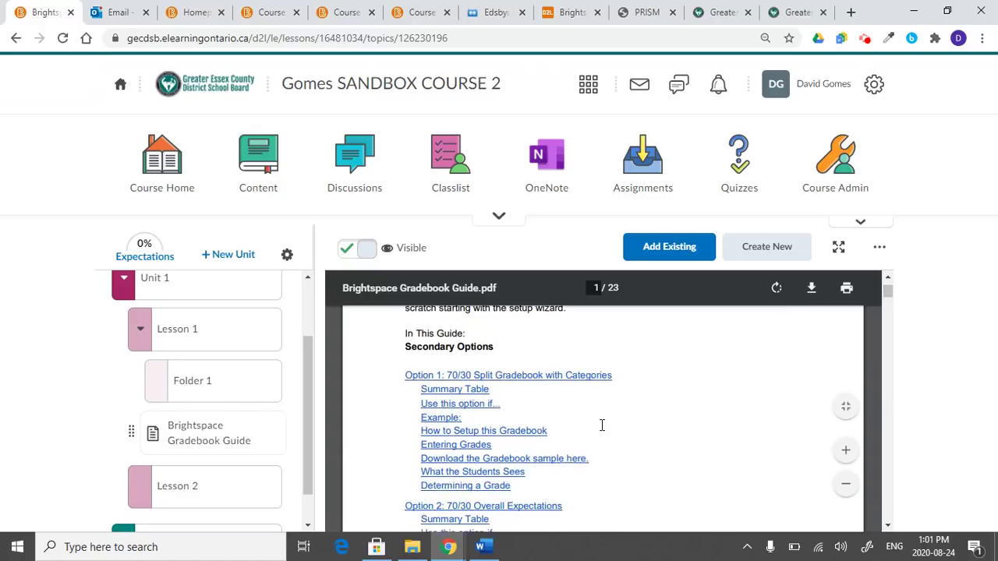
{"action": "scroll", "coordinate": [602, 425], "scroll_direction": "up", "scroll_amount": 3}
{"action": "scroll", "coordinate": [602, 425], "scroll_direction": "up", "scroll_amount": 5}
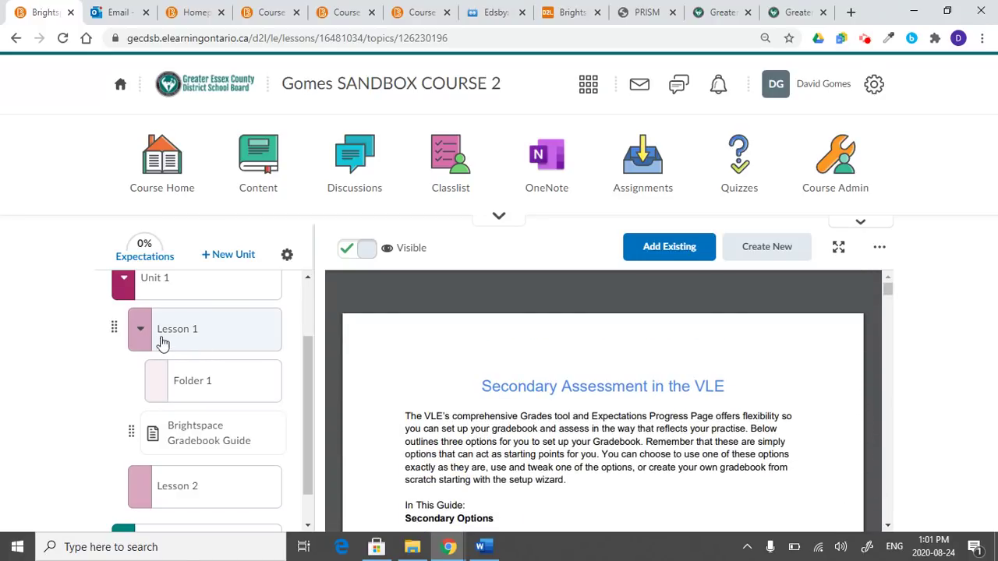
Step: Create an HTML document titled "Document 1" in Lesson 2 with the lines Typing, Picture and Links, and make it visible to students
{"action": "left_click", "coordinate": [187, 509]}
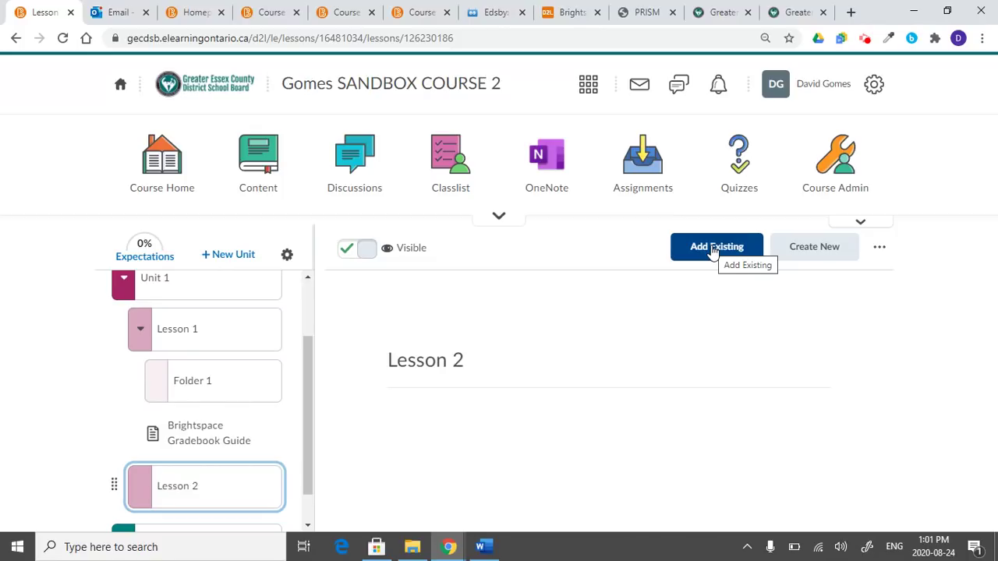
{"action": "left_click", "coordinate": [834, 254]}
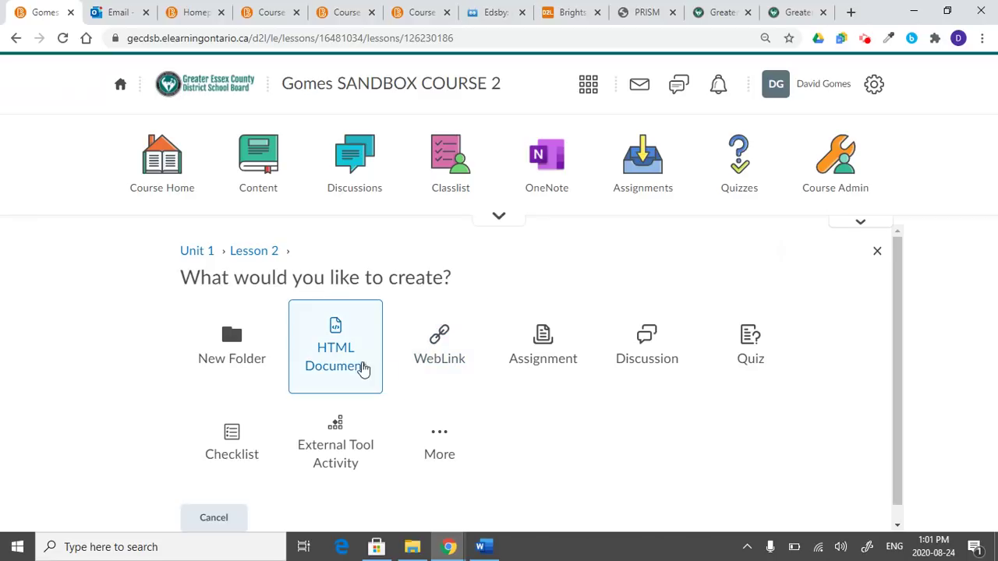
{"action": "left_click", "coordinate": [340, 343]}
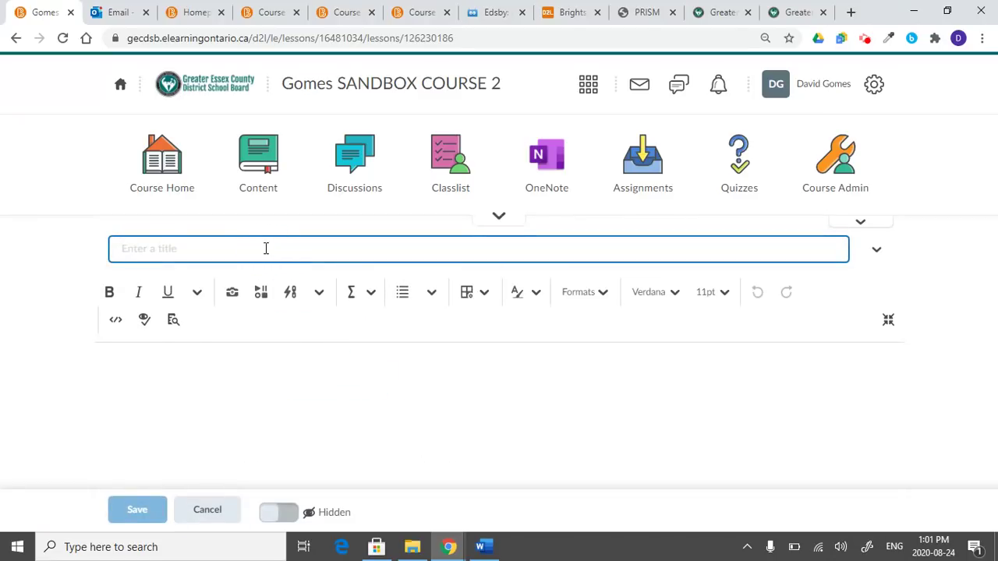
{"action": "type", "text": "Doc"}
{"action": "left_click", "coordinate": [218, 378]}
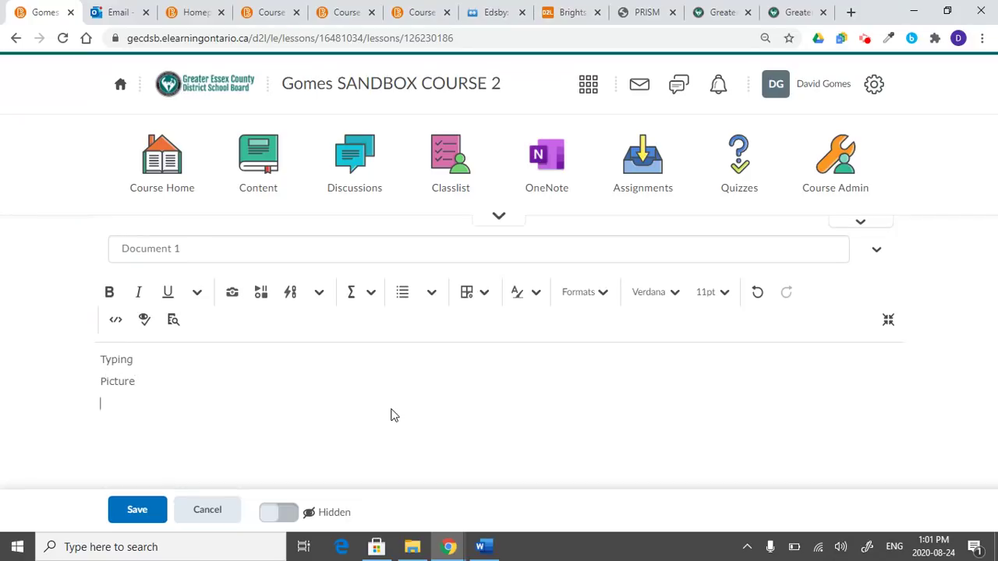
{"action": "left_click", "coordinate": [139, 510]}
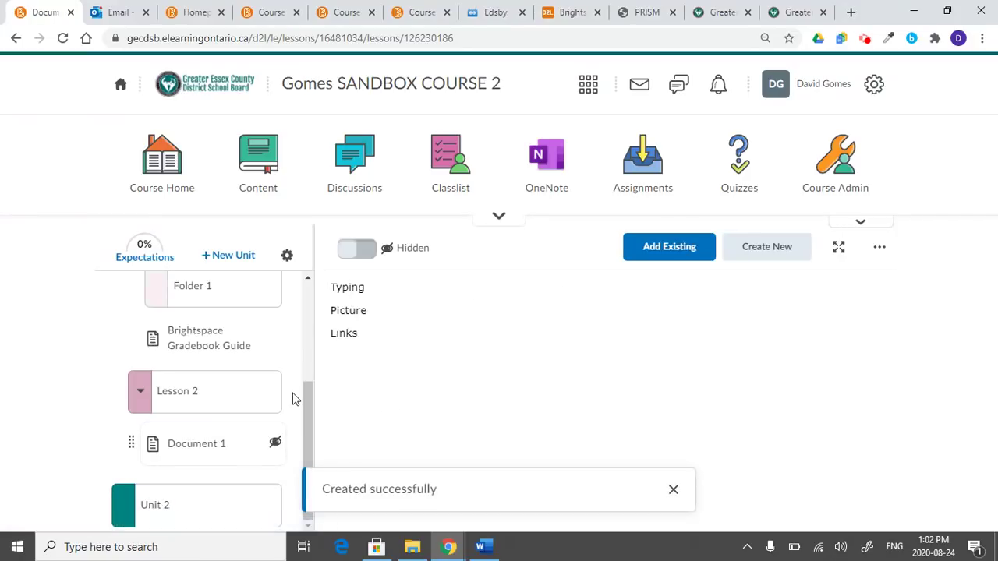
{"action": "left_click", "coordinate": [363, 262]}
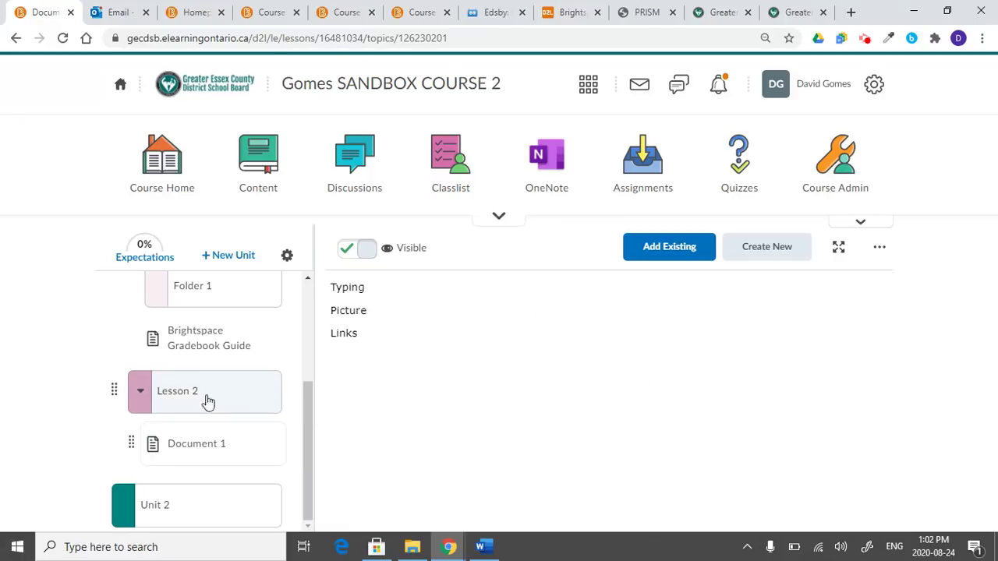
Step: Collapse Lesson 2, Lesson 1 and Unit 1 in the course outline
{"action": "left_click", "coordinate": [148, 400]}
{"action": "left_click", "coordinate": [138, 291]}
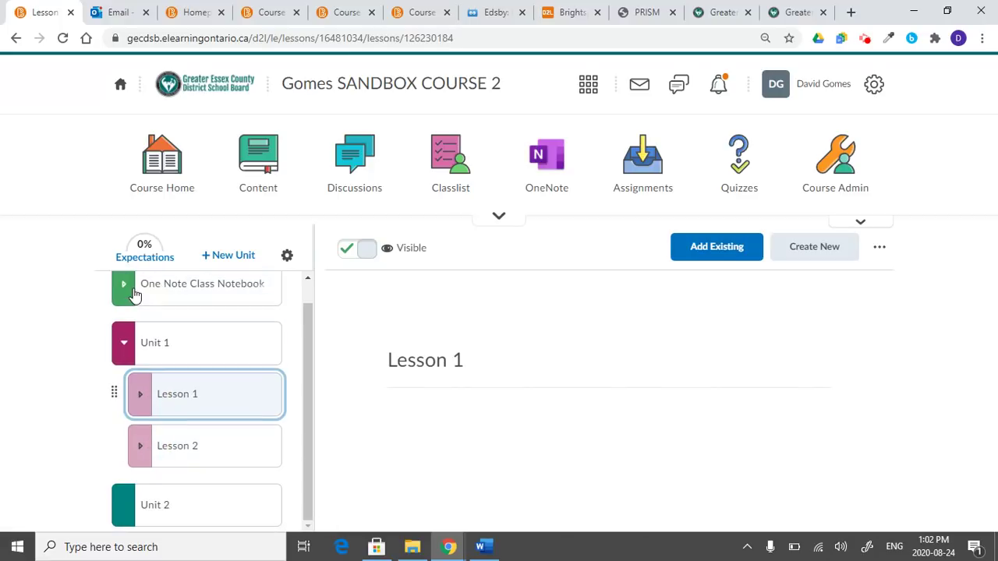
{"action": "left_click", "coordinate": [124, 354]}
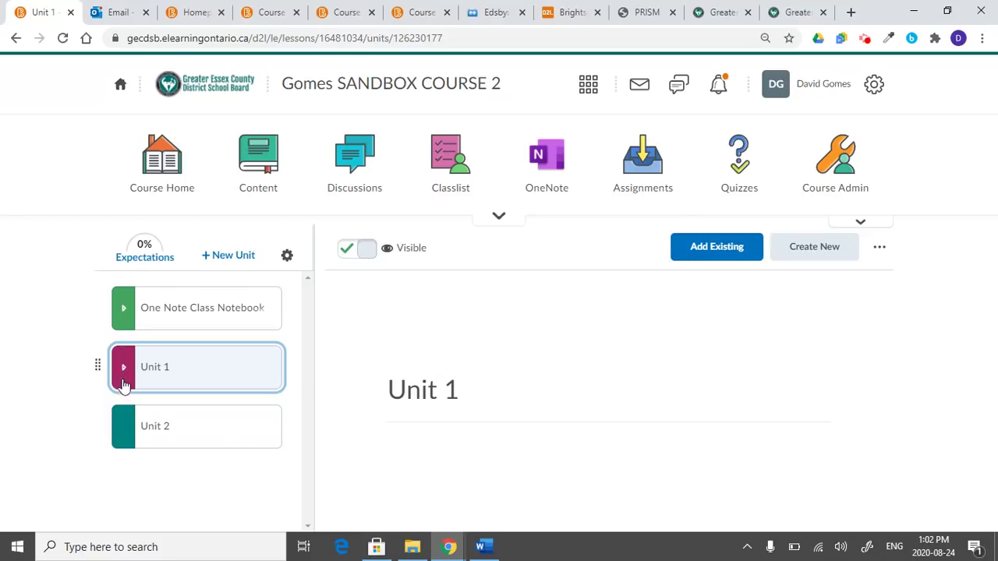
Step: Expand Unit 1 and Lesson 1 to review the nested content, collapse both, and re-expand Unit 1 to show only its lessons
{"action": "left_click", "coordinate": [129, 382]}
{"action": "left_click", "coordinate": [143, 417]}
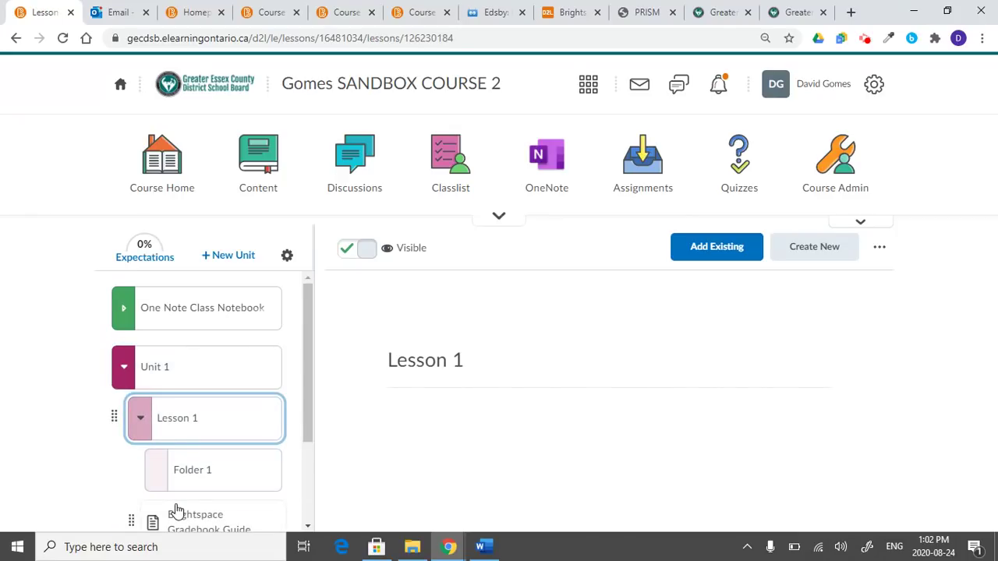
{"action": "scroll", "coordinate": [176, 511], "scroll_direction": "down", "scroll_amount": 2}
{"action": "left_click", "coordinate": [143, 348]}
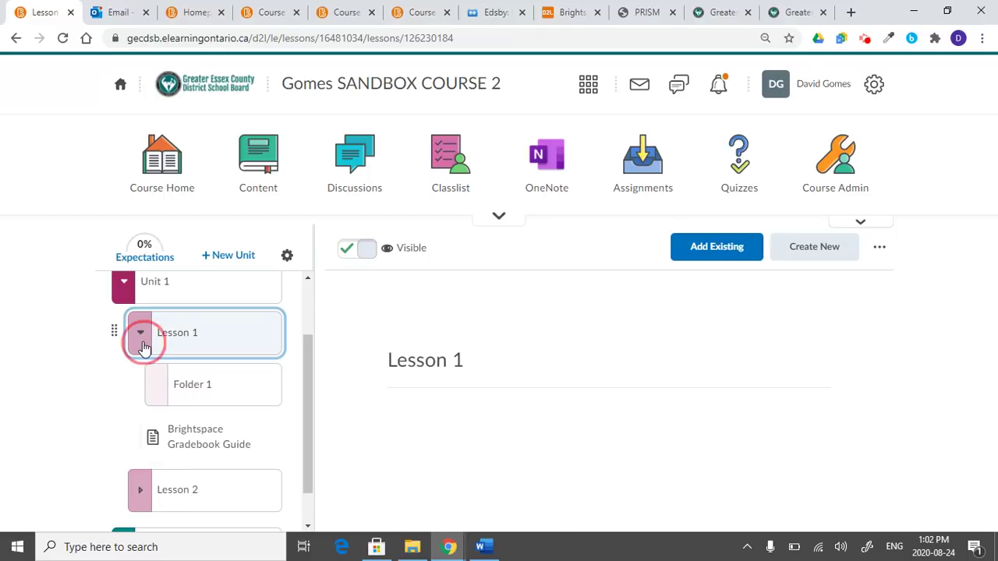
{"action": "left_click", "coordinate": [121, 344]}
{"action": "left_click", "coordinate": [125, 353]}
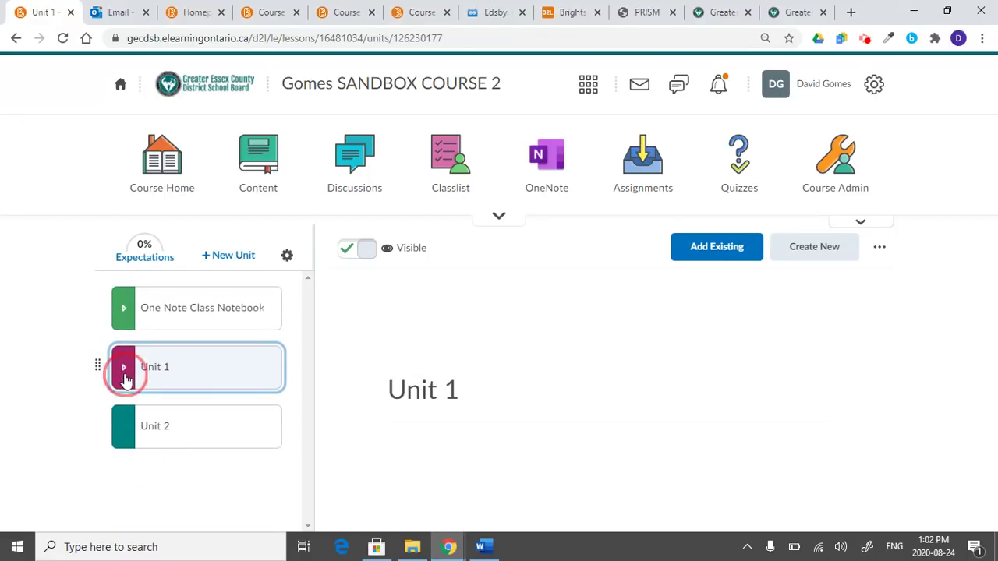
{"action": "left_click", "coordinate": [126, 375]}
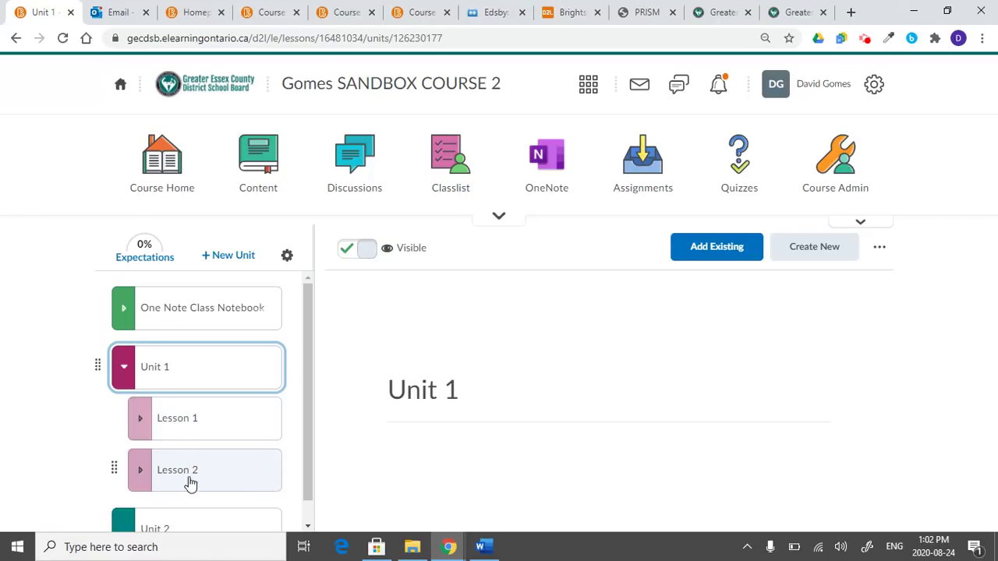
{"action": "scroll", "coordinate": [201, 426], "scroll_direction": "down", "scroll_amount": 1}
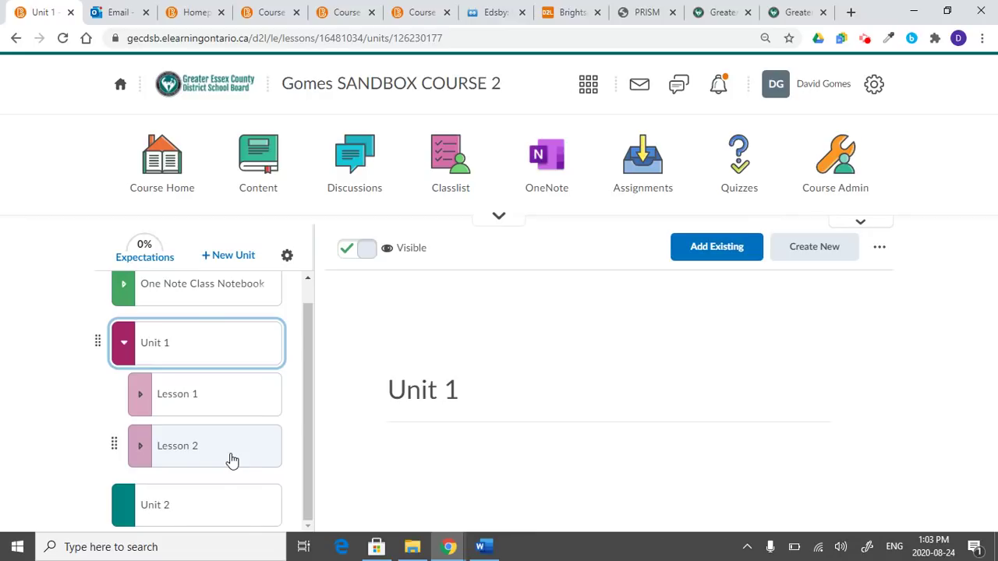
{"action": "scroll", "coordinate": [233, 460], "scroll_direction": "up", "scroll_amount": 1}
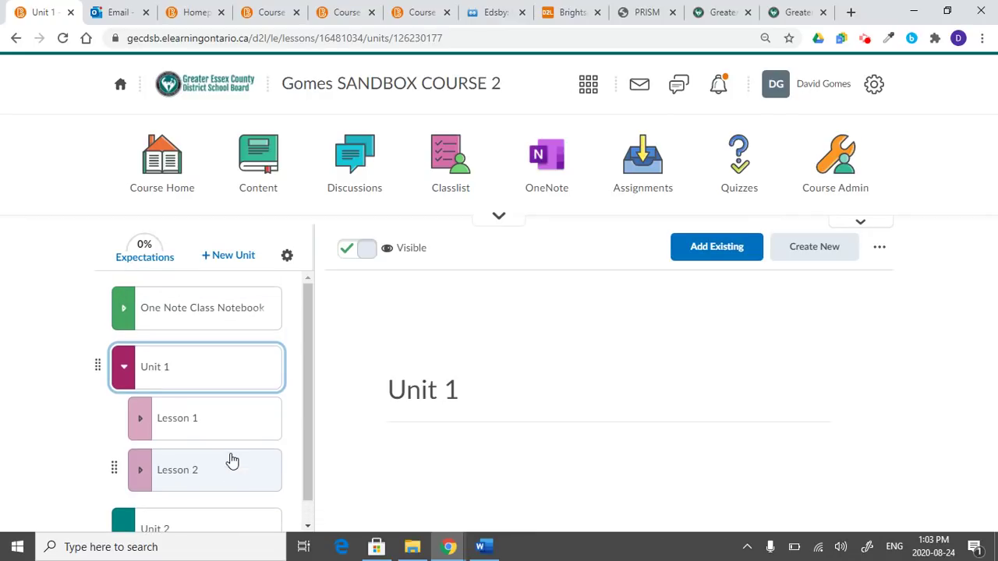